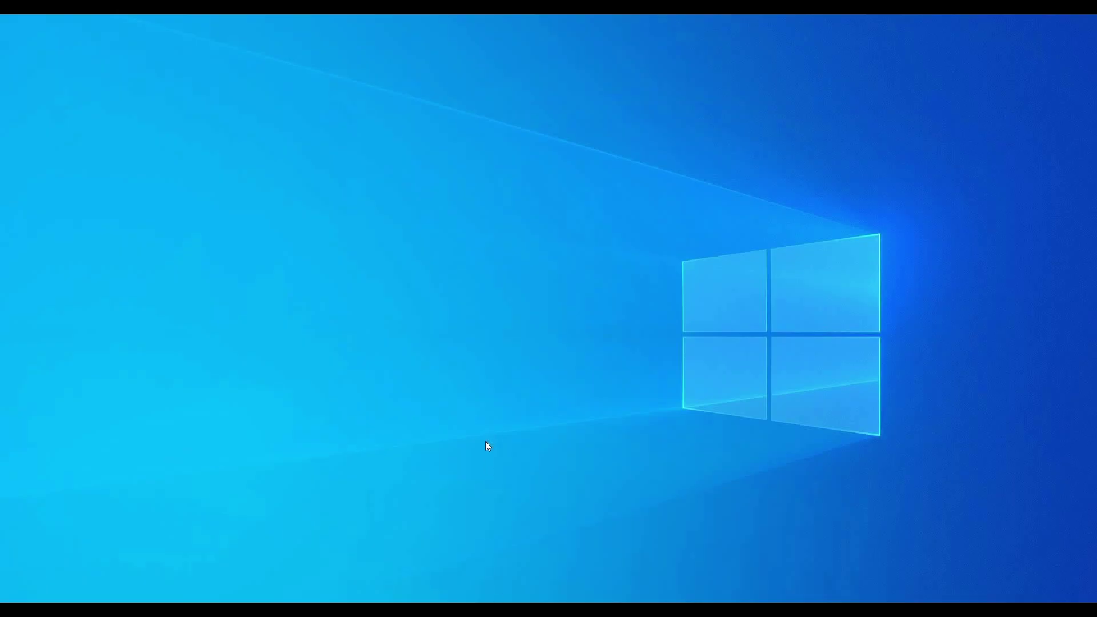
# Start Sigrity Aurora II and open parallelbus_check.brd from Desktop > Sigrity Aurora Tutorial > Part-5 Demo files.
pyautogui.click(464, 194)
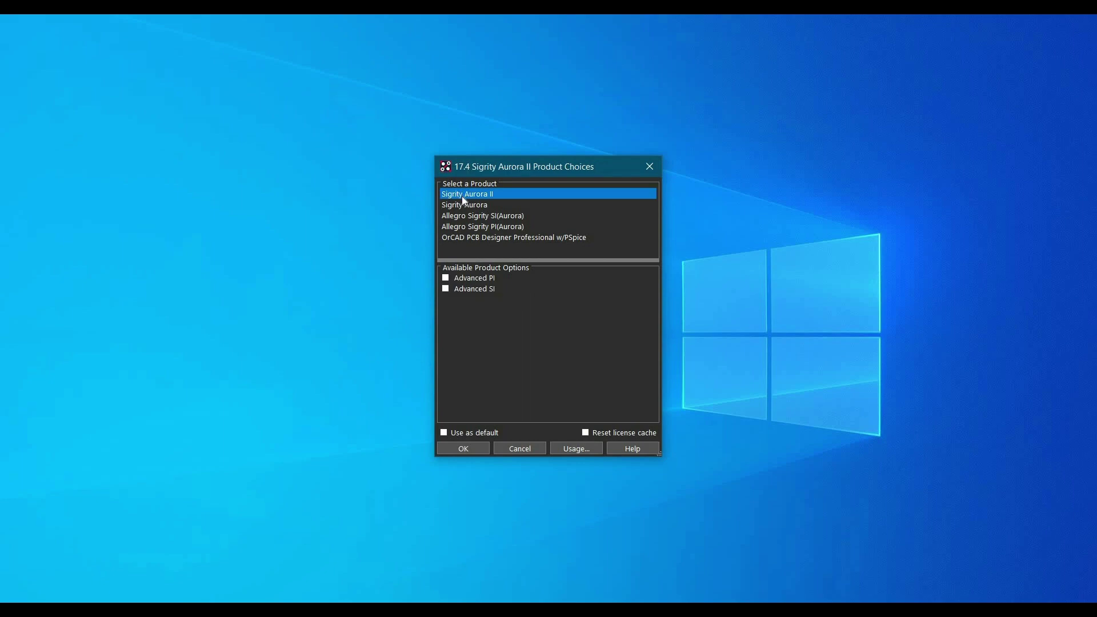
pyautogui.click(467, 449)
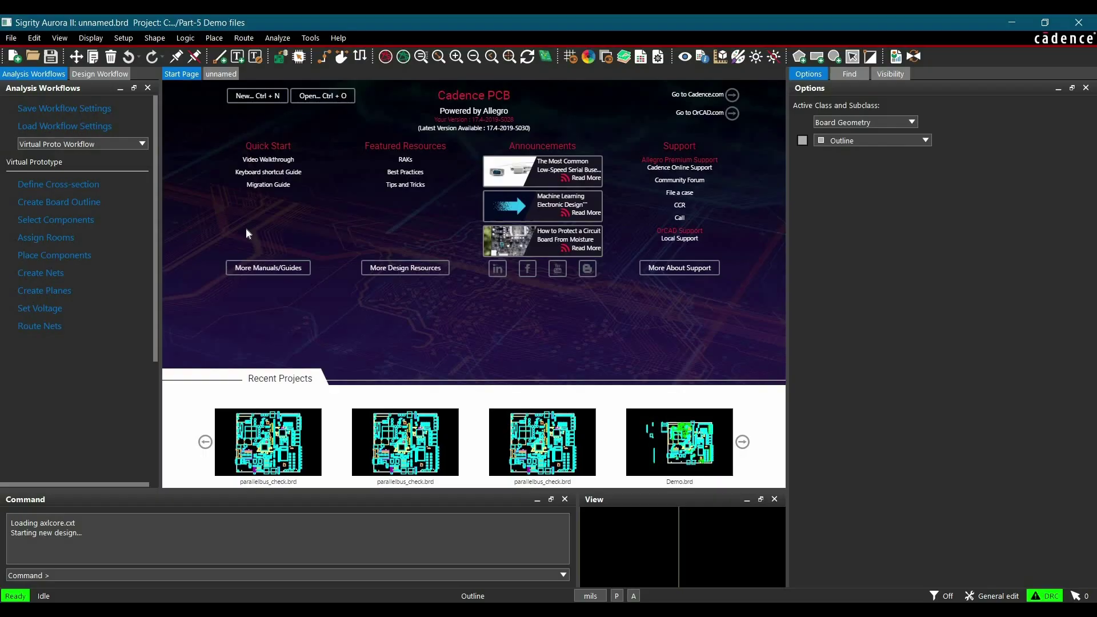
pyautogui.click(11, 38)
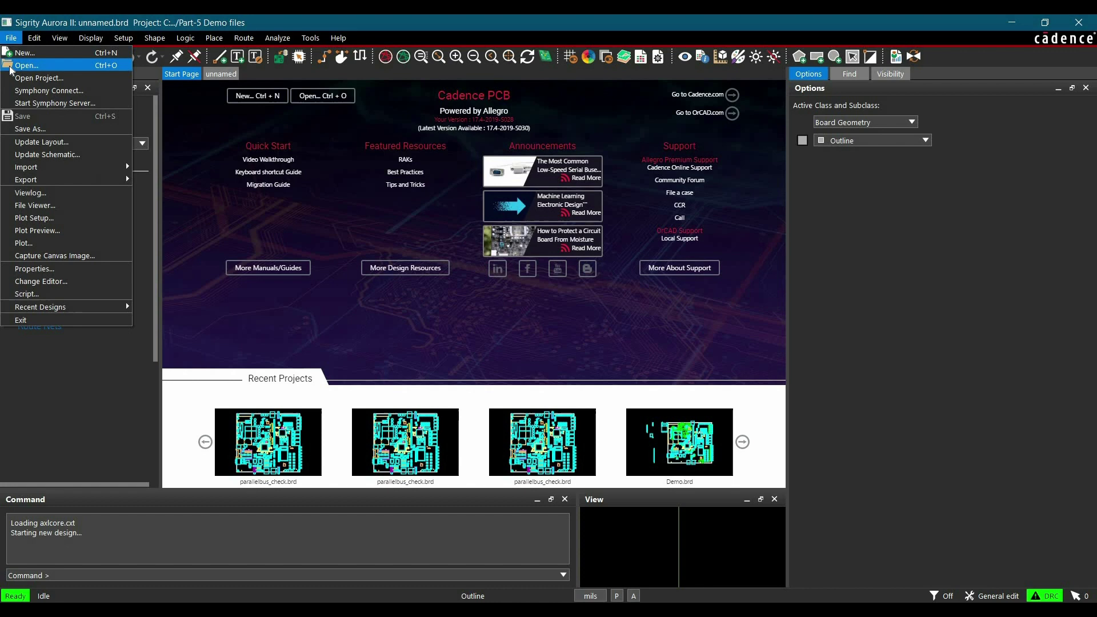
pyautogui.click(26, 61)
pyautogui.click(402, 237)
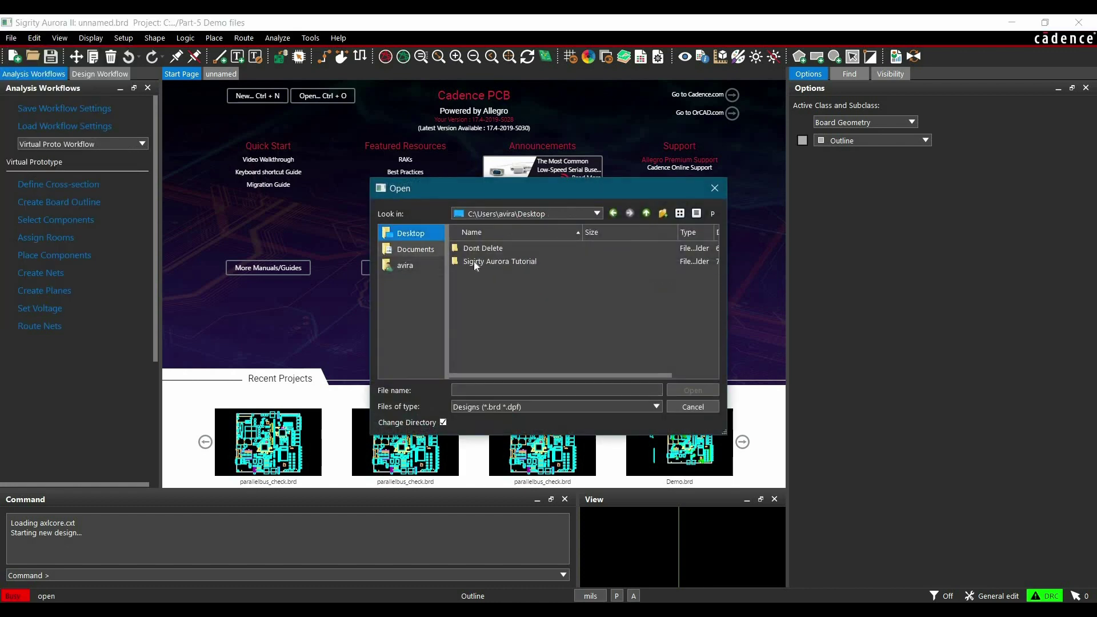
pyautogui.doubleClick(474, 262)
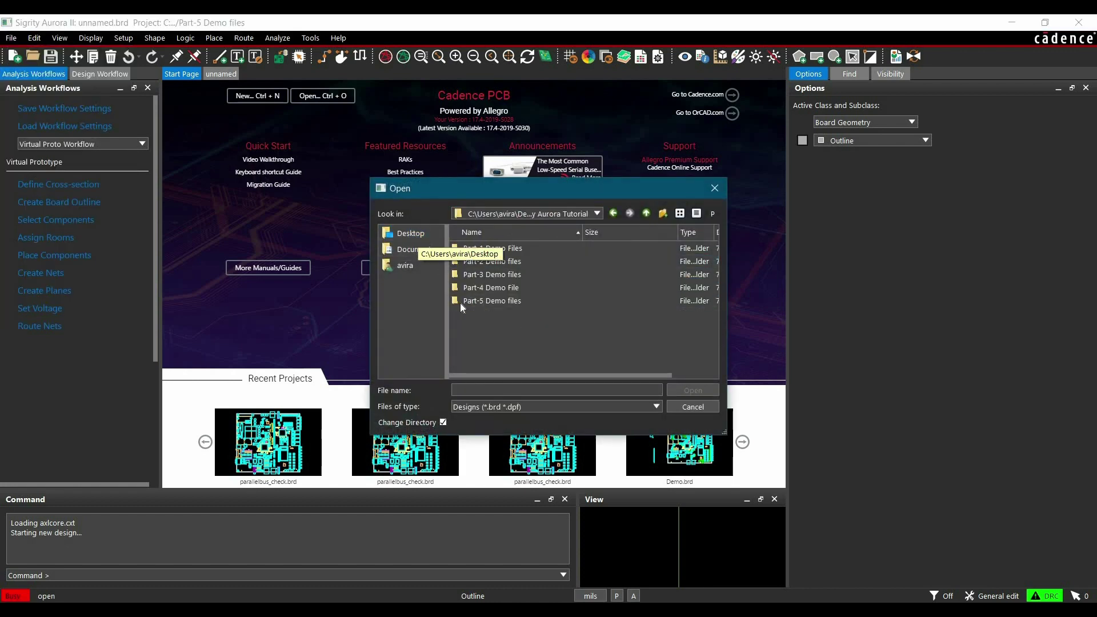
pyautogui.doubleClick(474, 300)
pyautogui.doubleClick(473, 289)
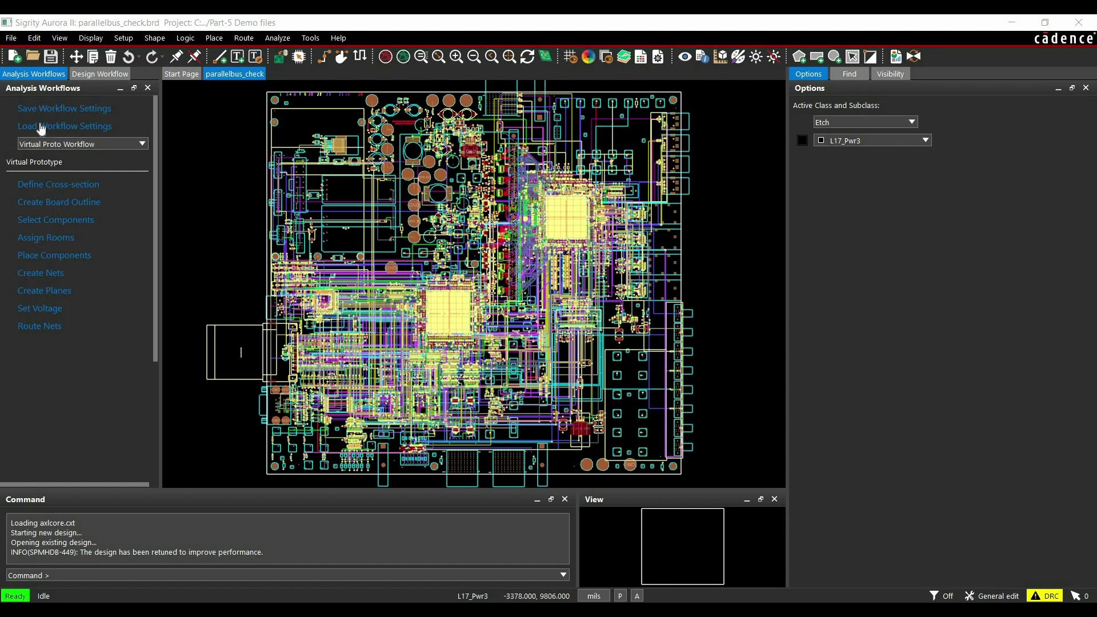
# Change the Analysis Workflows panel from Virtual Proto Workflow to Reflection Workflow.
pyautogui.click(278, 38)
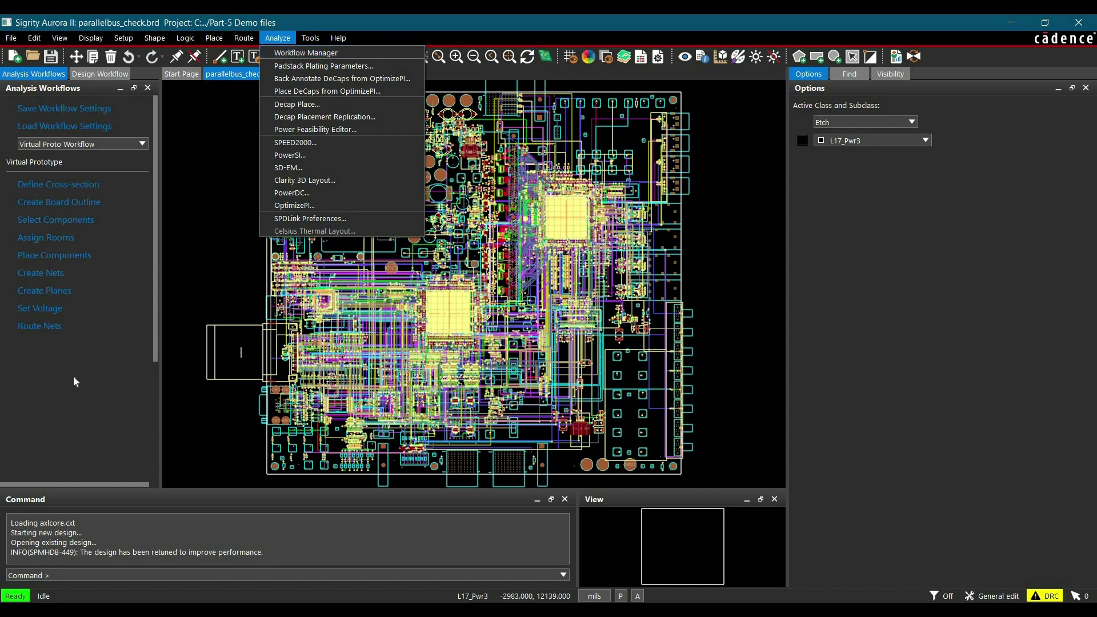
pyautogui.click(44, 152)
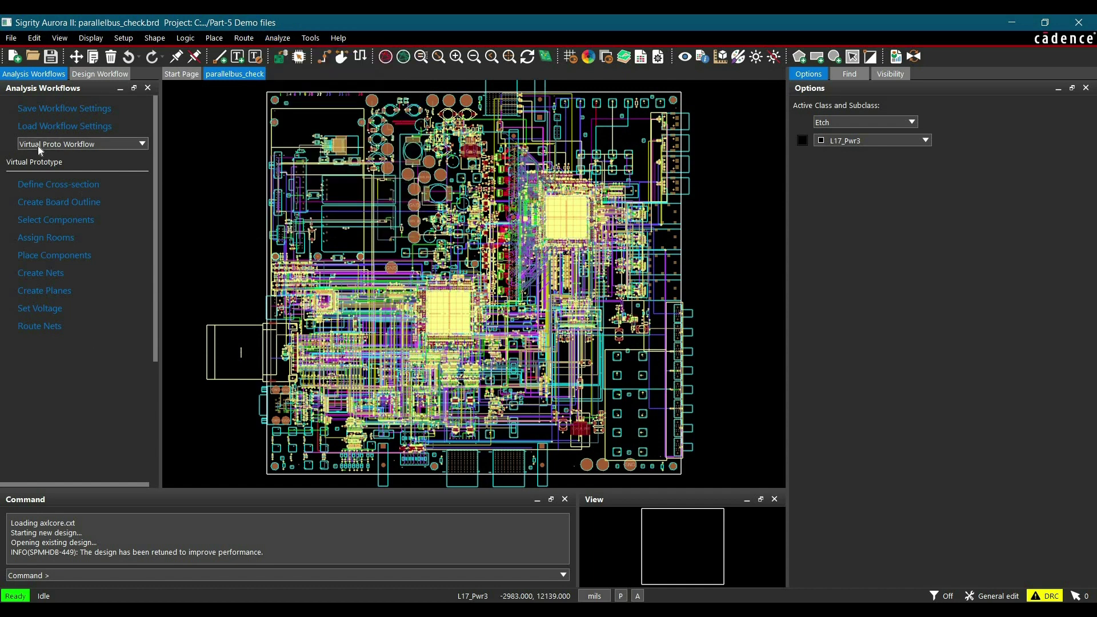
pyautogui.click(37, 146)
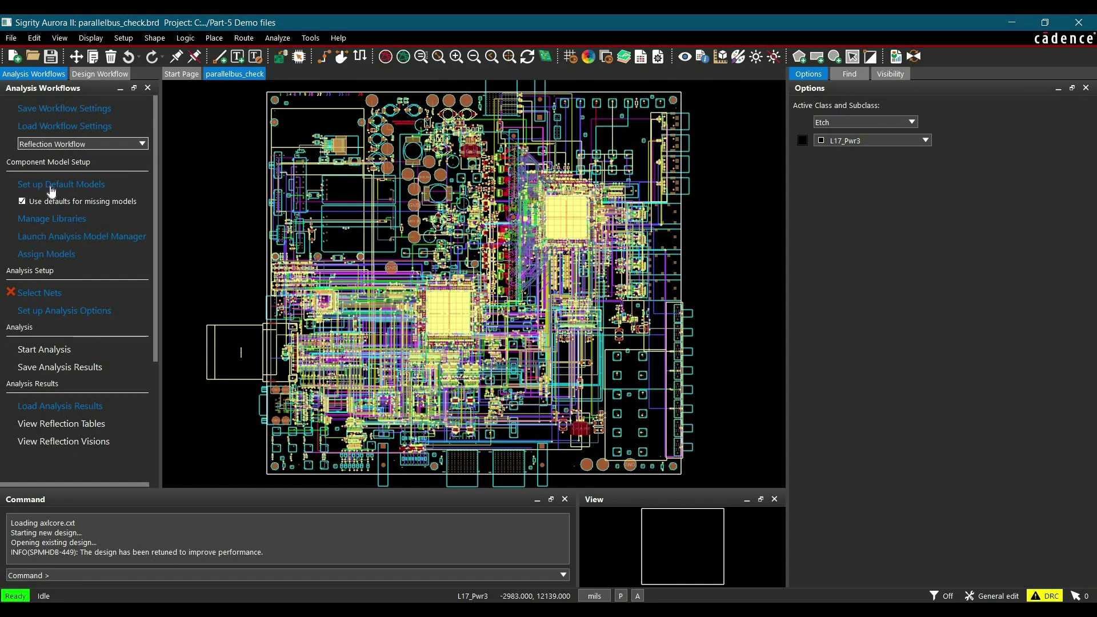
# Set cds_bi_gen_1p8v_50_1pf from 1p8v_bidirs as the single-ended BI/Other default model.
pyautogui.click(52, 191)
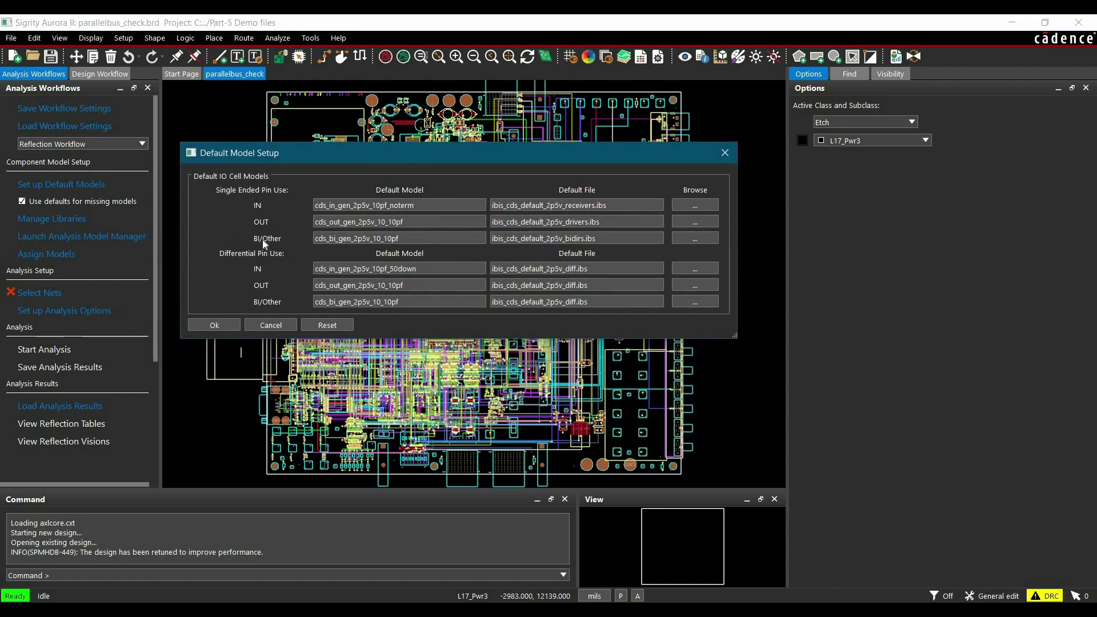
pyautogui.click(707, 239)
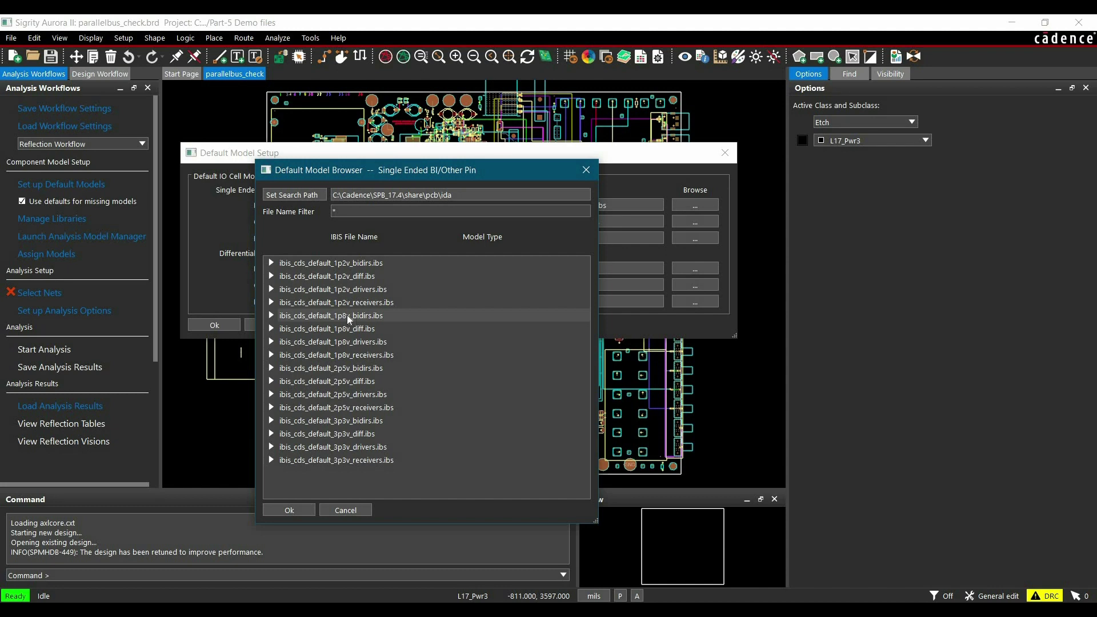
pyautogui.click(272, 315)
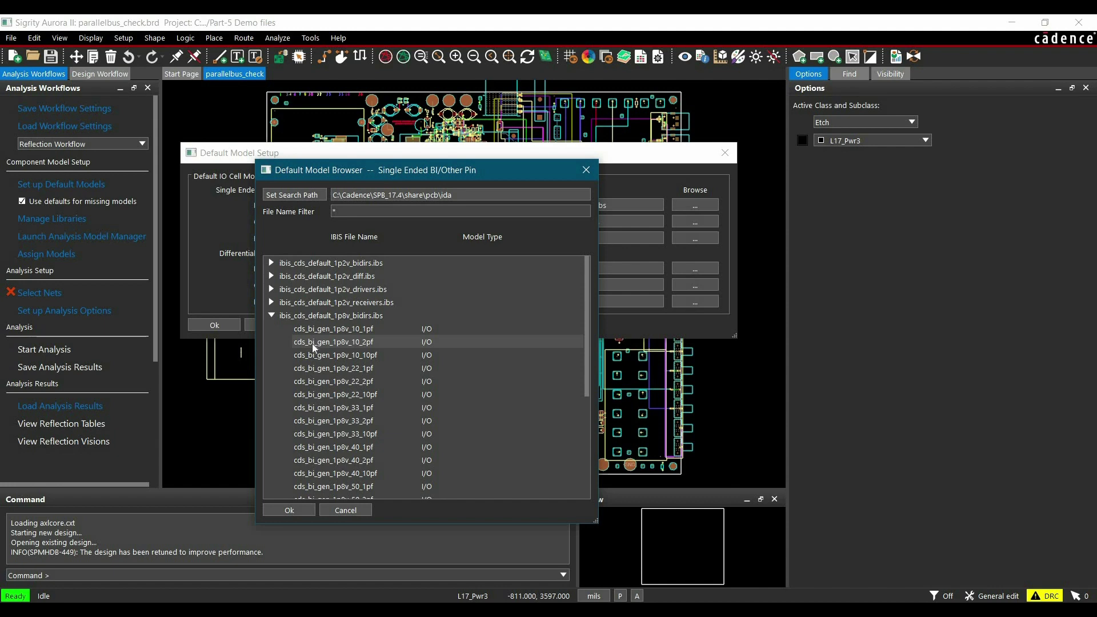
pyautogui.scroll(-1, 312, 394)
pyautogui.click(320, 447)
pyautogui.click(289, 510)
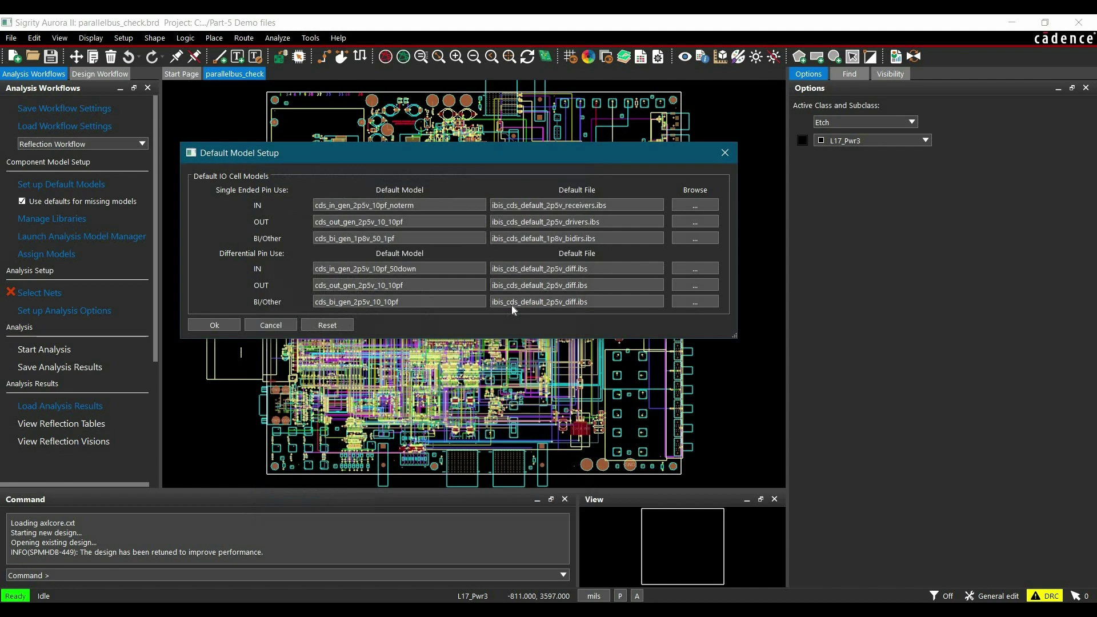
pyautogui.click(201, 326)
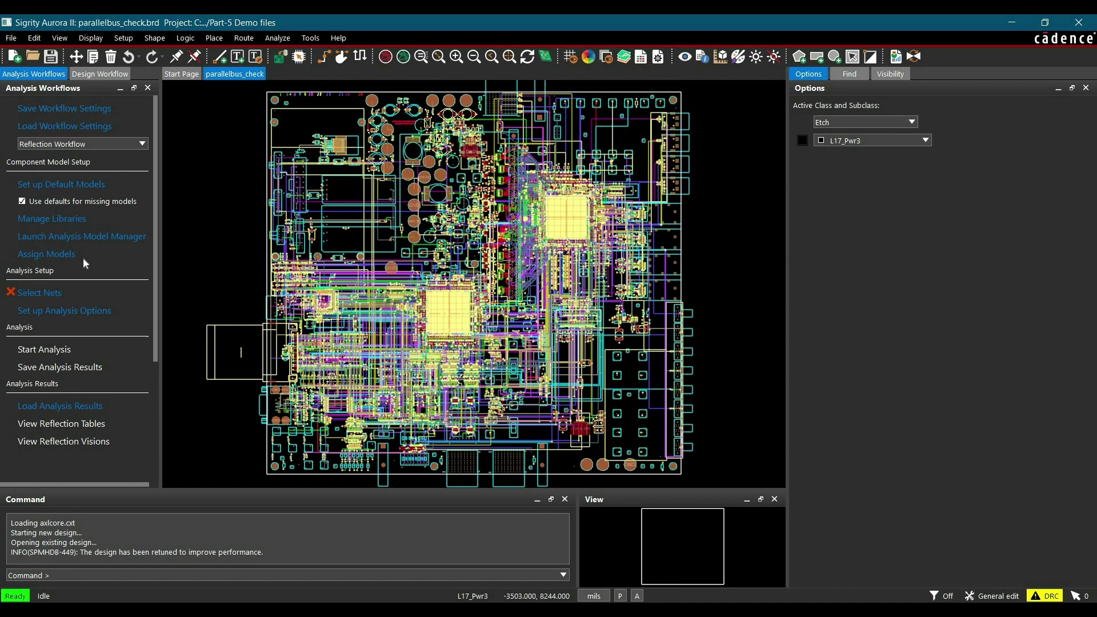
# Auto-generate discrete resistor models such as Auto_RESISTOR_93_OHM and accept the assignments.
pyautogui.click(40, 255)
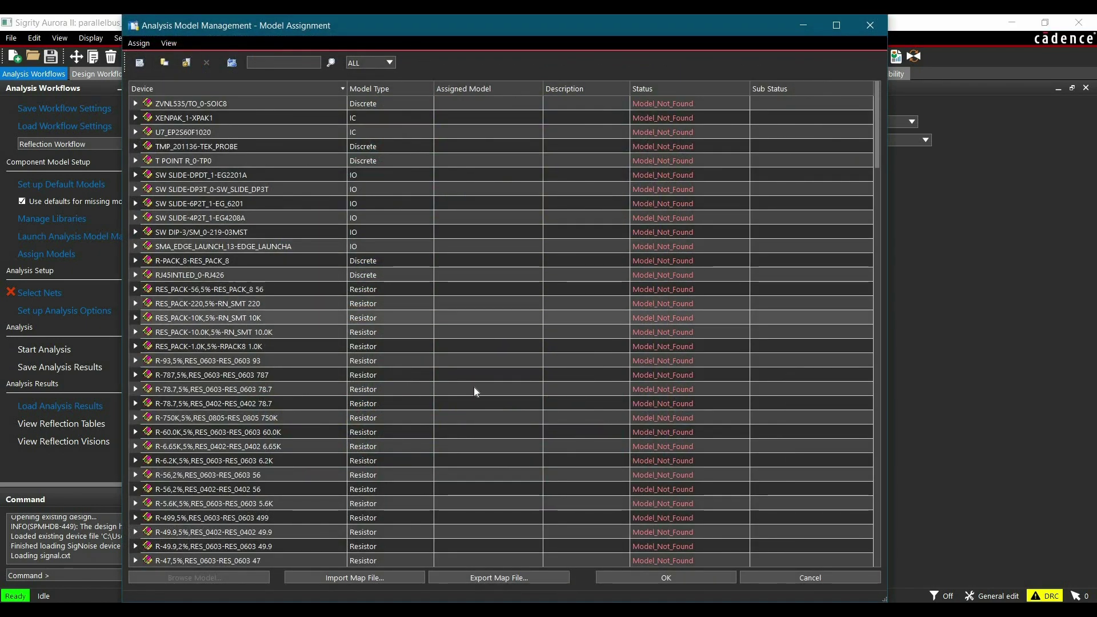
pyautogui.scroll(-3, 484, 398)
pyautogui.scroll(2, 483, 285)
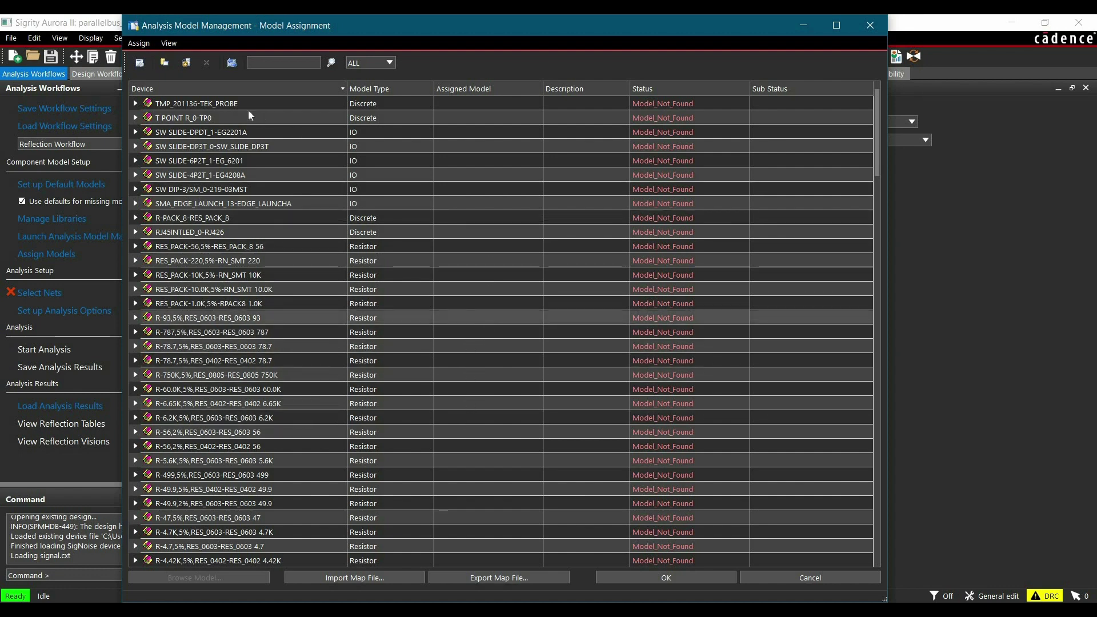
pyautogui.click(186, 64)
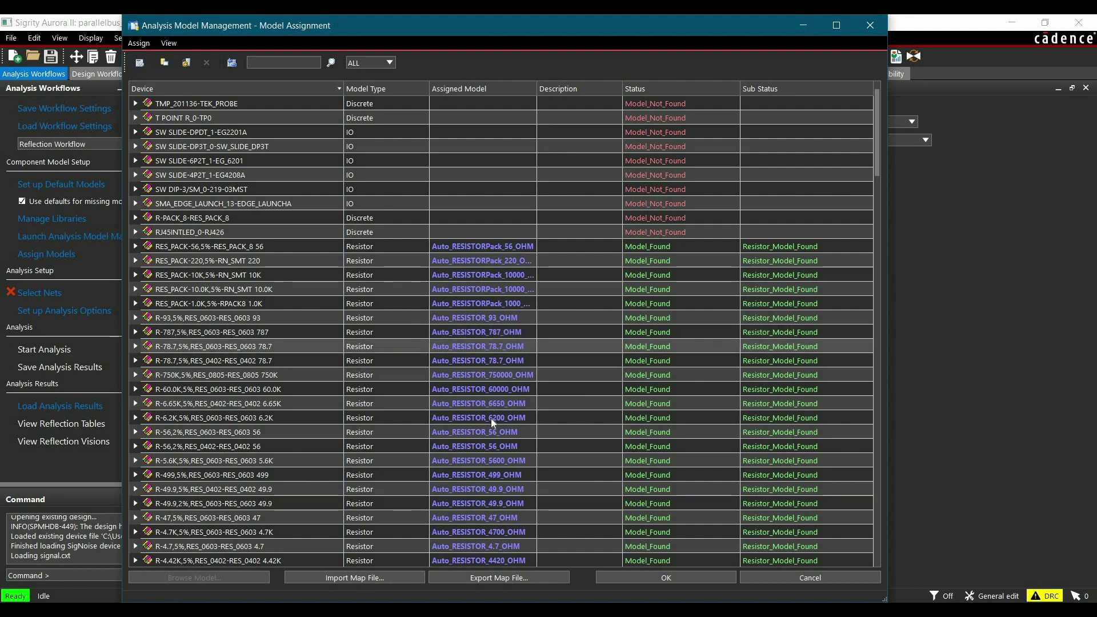
pyautogui.click(630, 577)
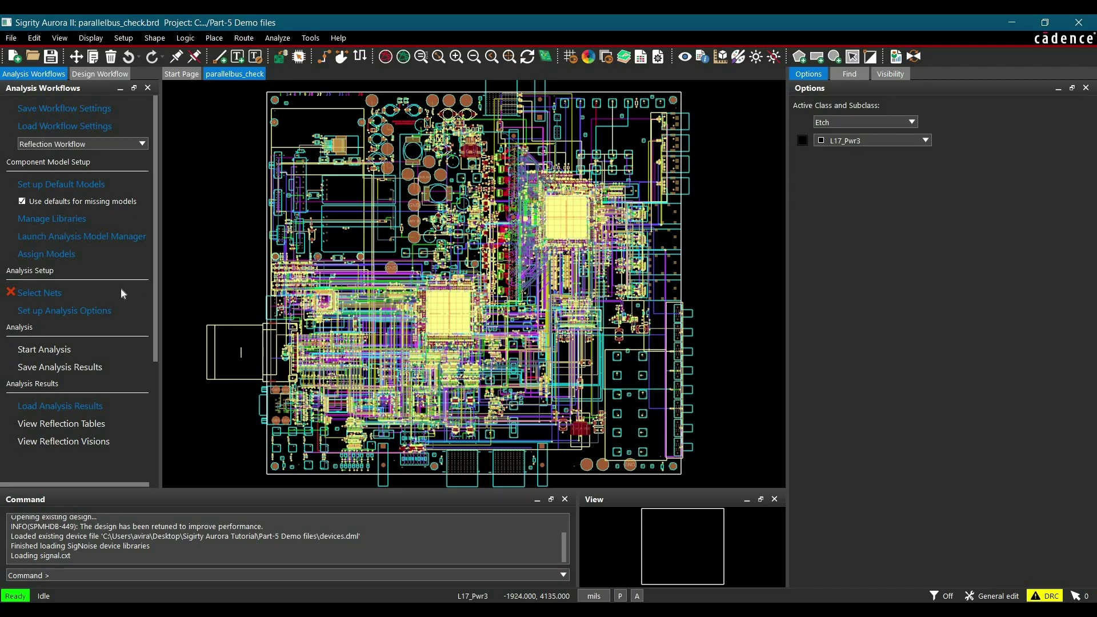
# Switch net selection to the Hierarchical view and add the 64-net PARALLELBUS_DATA group.
pyautogui.click(35, 293)
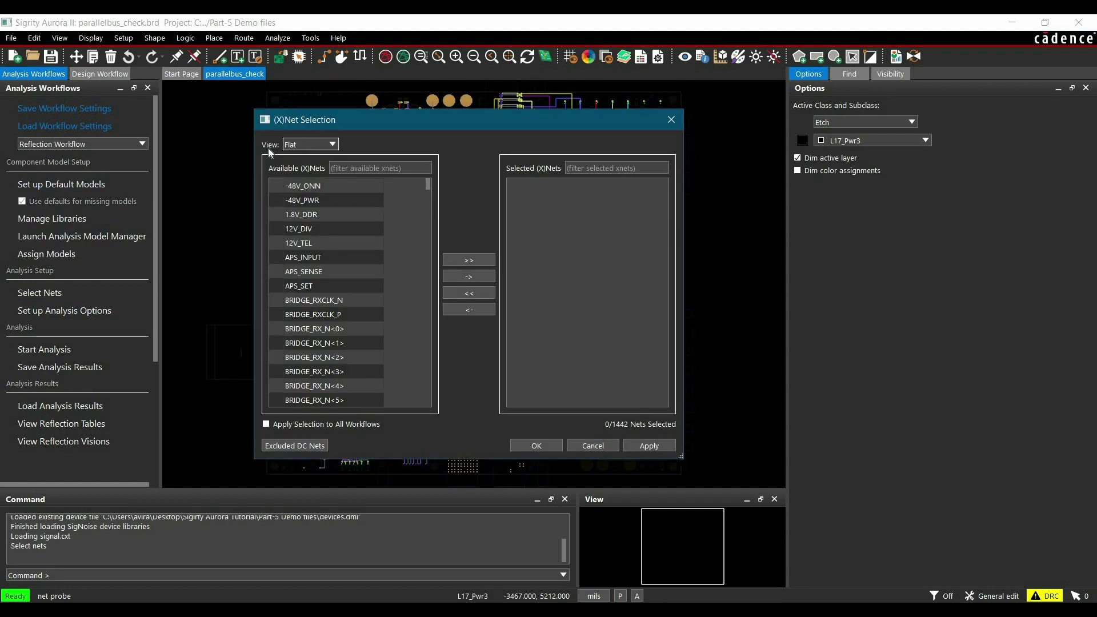
pyautogui.click(294, 147)
pyautogui.click(296, 165)
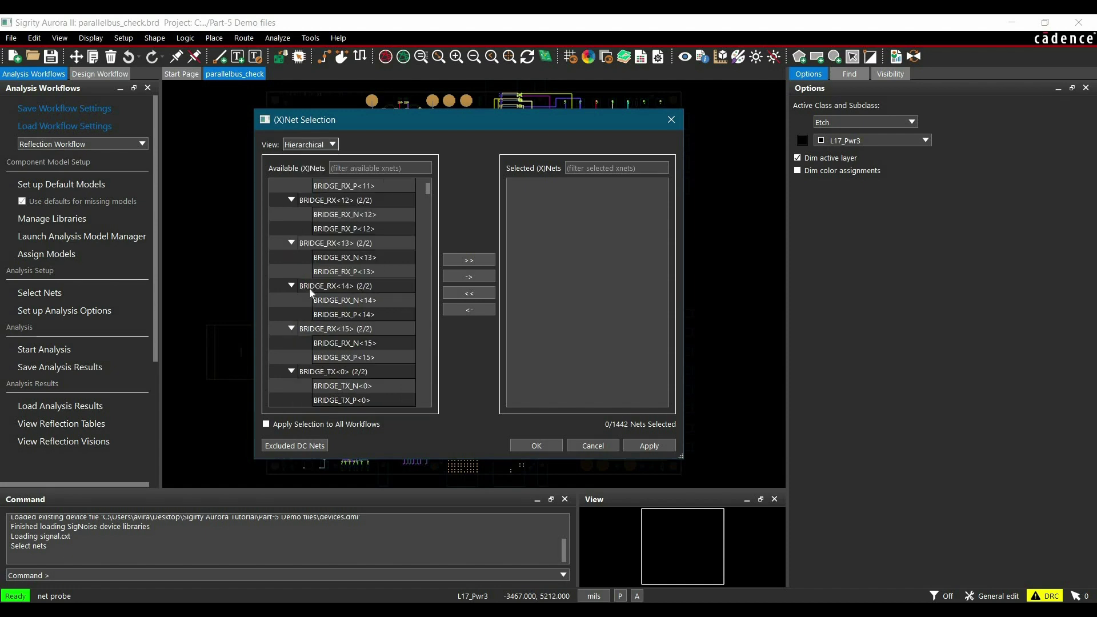
pyautogui.scroll(-5, 310, 289)
pyautogui.scroll(-10, 277, 194)
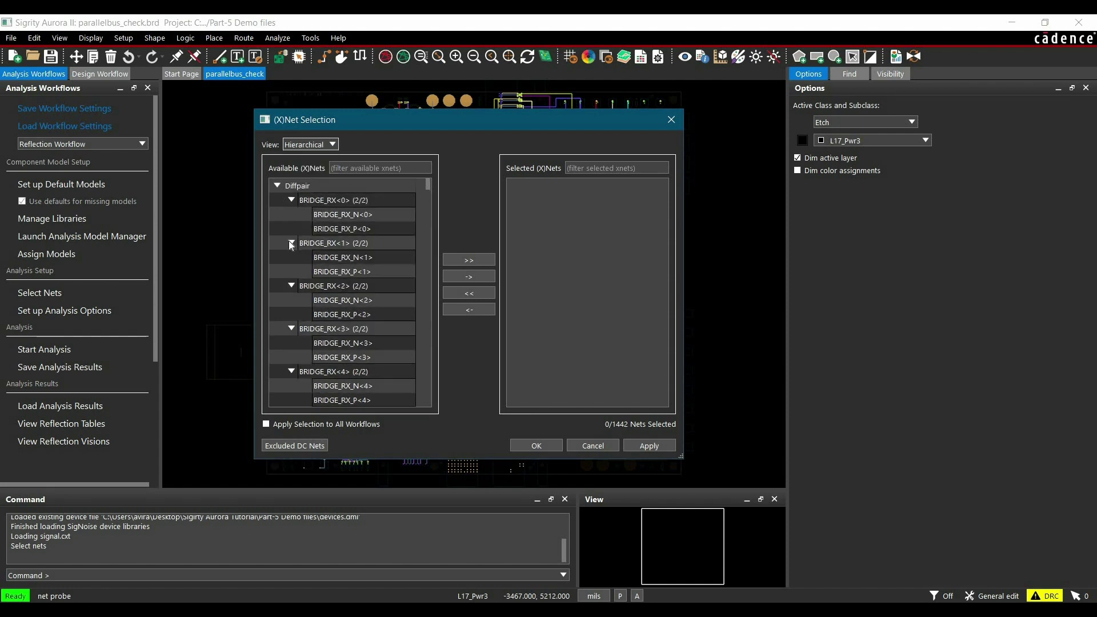
pyautogui.click(286, 222)
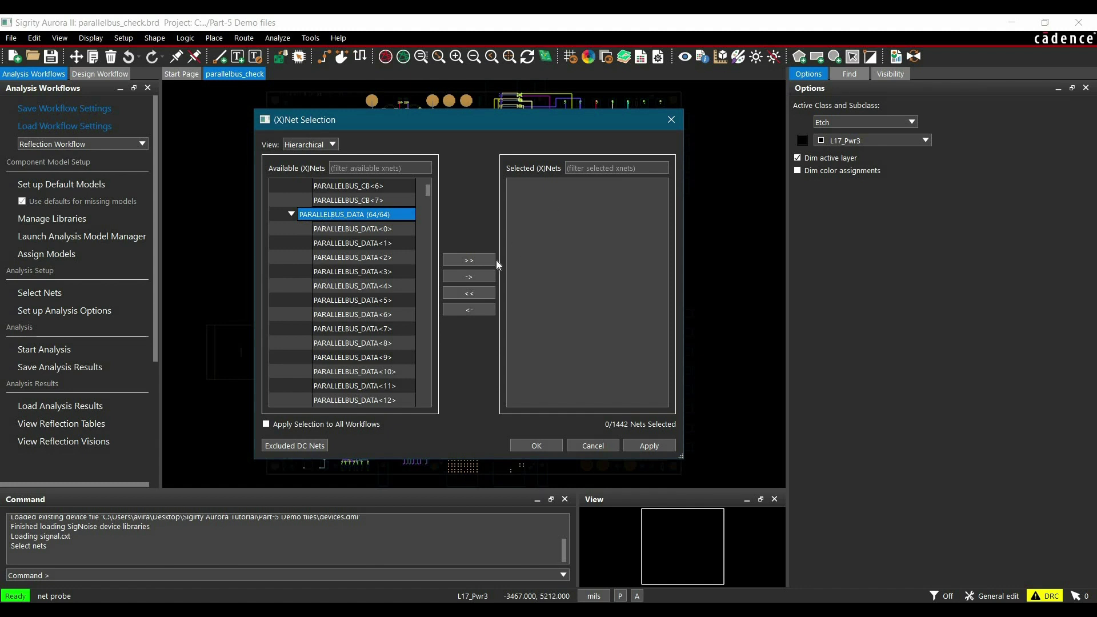
pyautogui.click(463, 278)
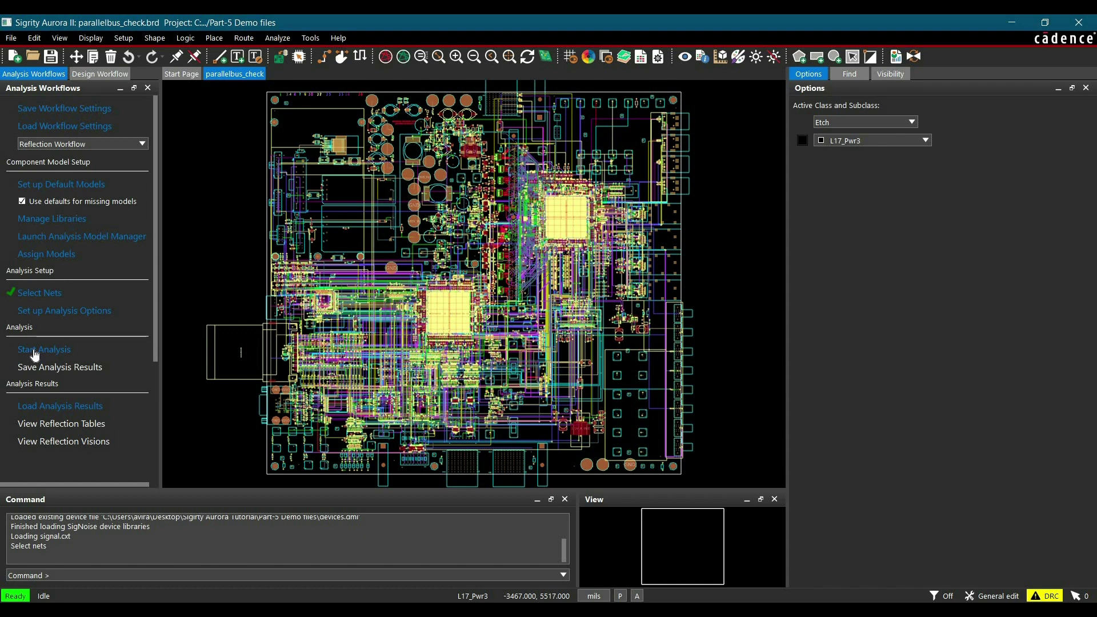
# Start the reflection analysis and narrow the workflow panel to enlarge the board.
pyautogui.click(35, 352)
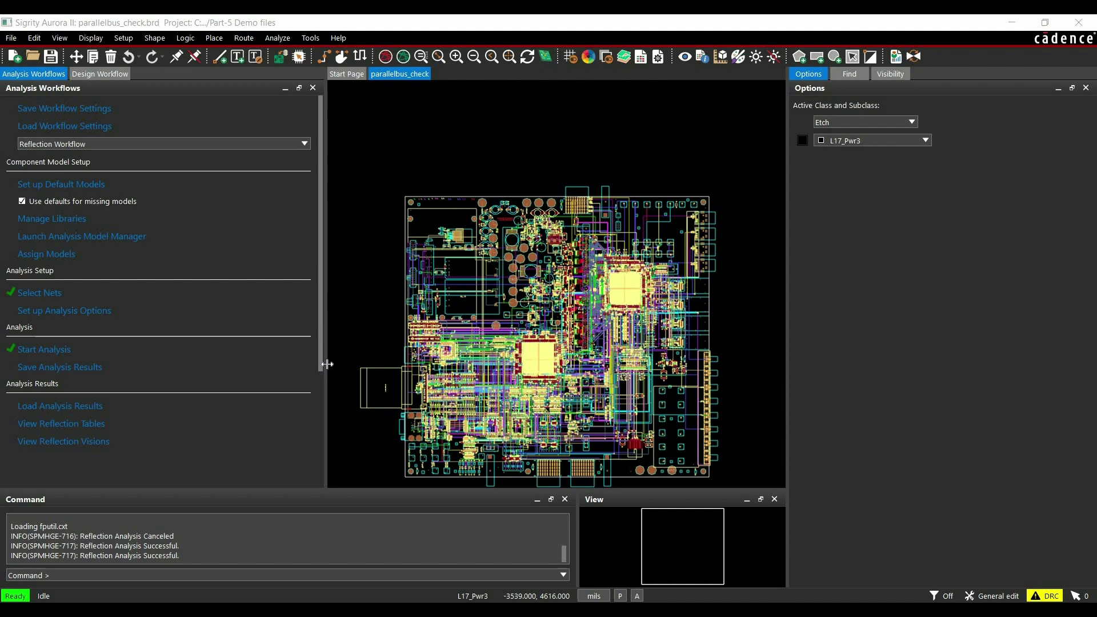
pyautogui.moveTo(327, 364); pyautogui.dragTo(201, 351)
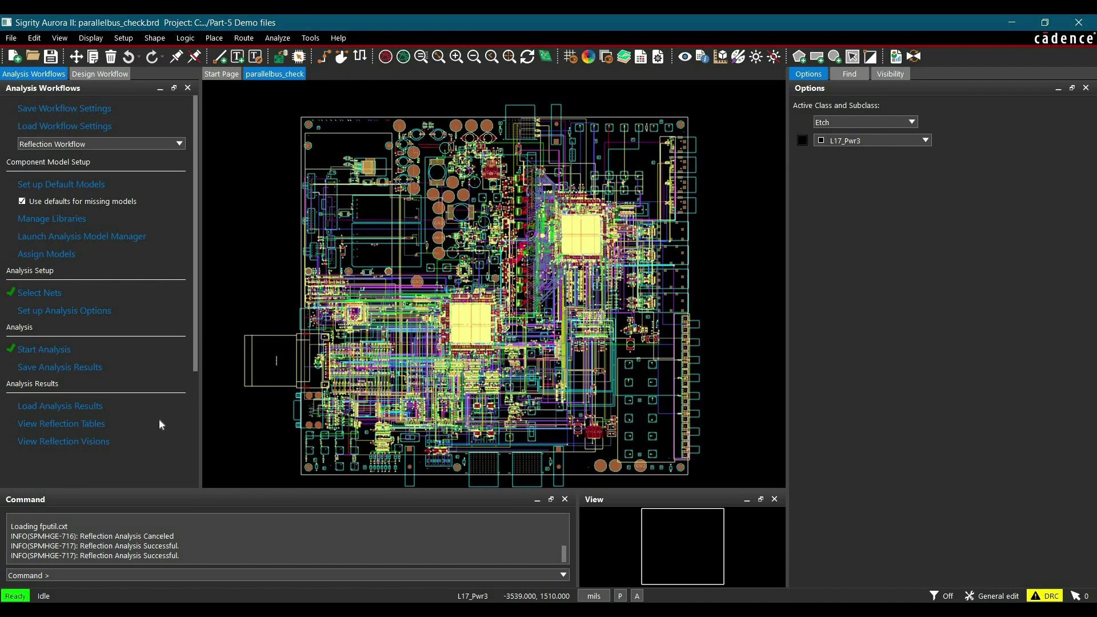
# Show the reflection table focused on Propagation Delay, sorted longest first with PARALLELBUS_DATA<56> at 0.58 ns.
pyautogui.click(49, 429)
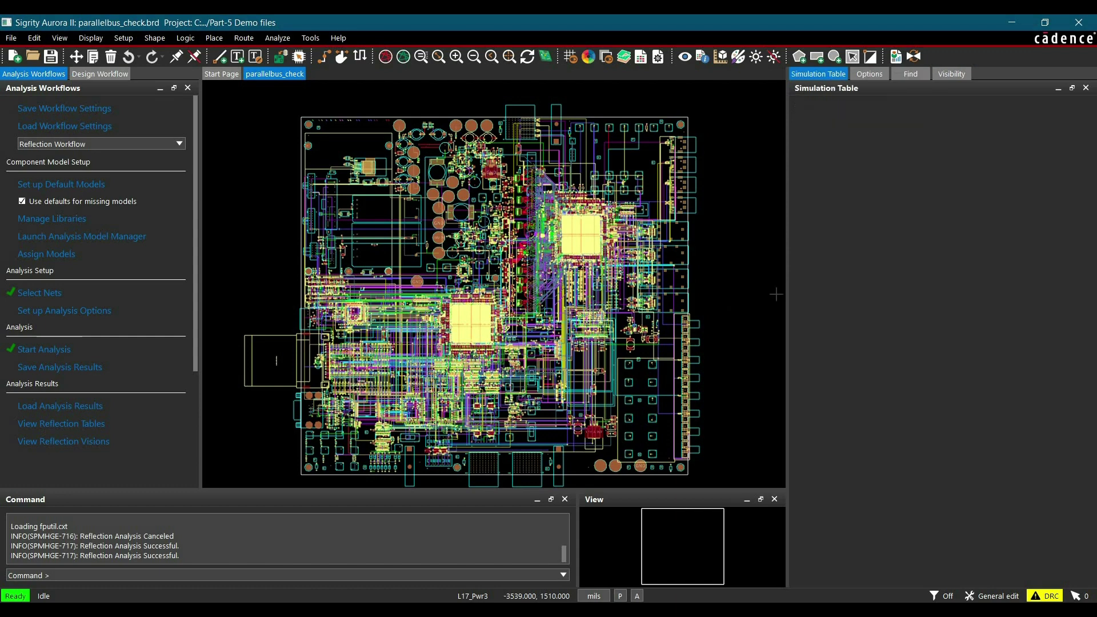
pyautogui.moveTo(782, 256); pyautogui.dragTo(678, 253)
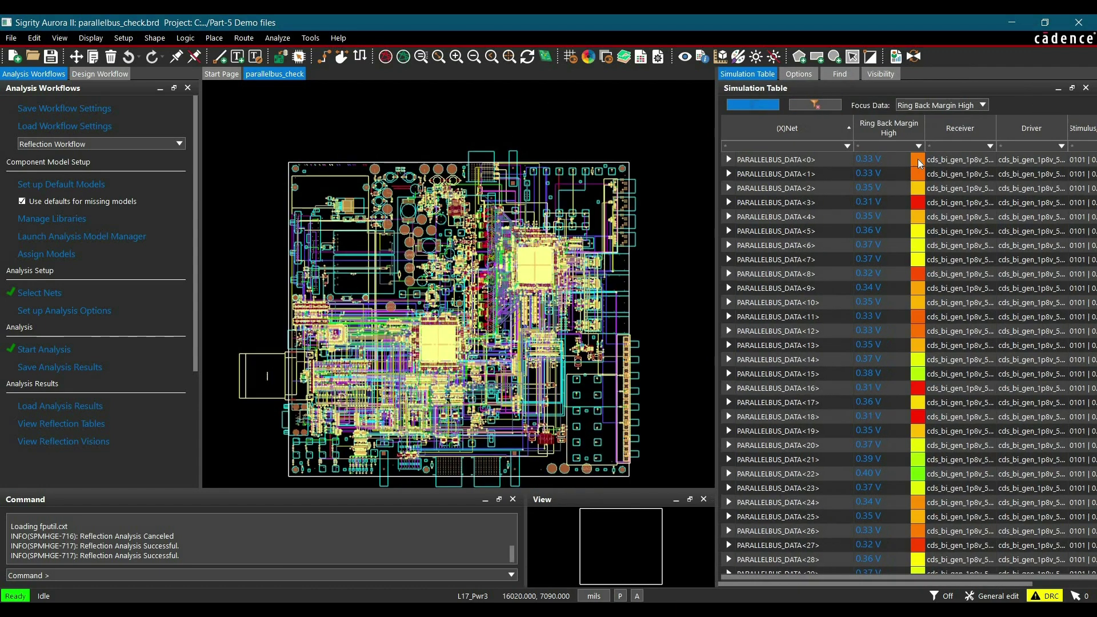
pyautogui.click(892, 106)
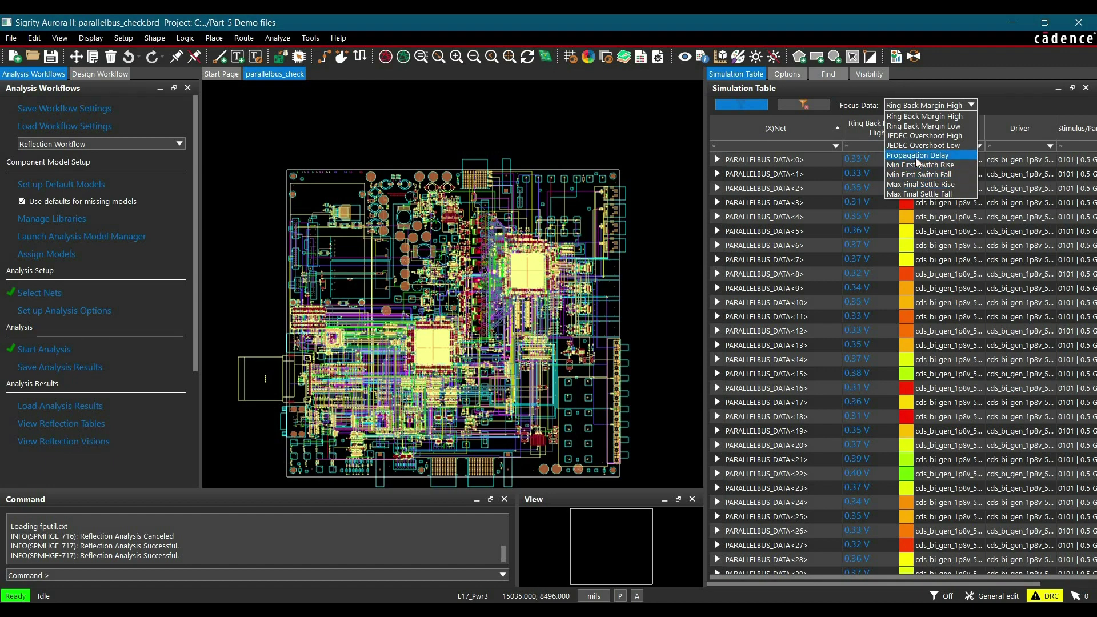
pyautogui.click(915, 158)
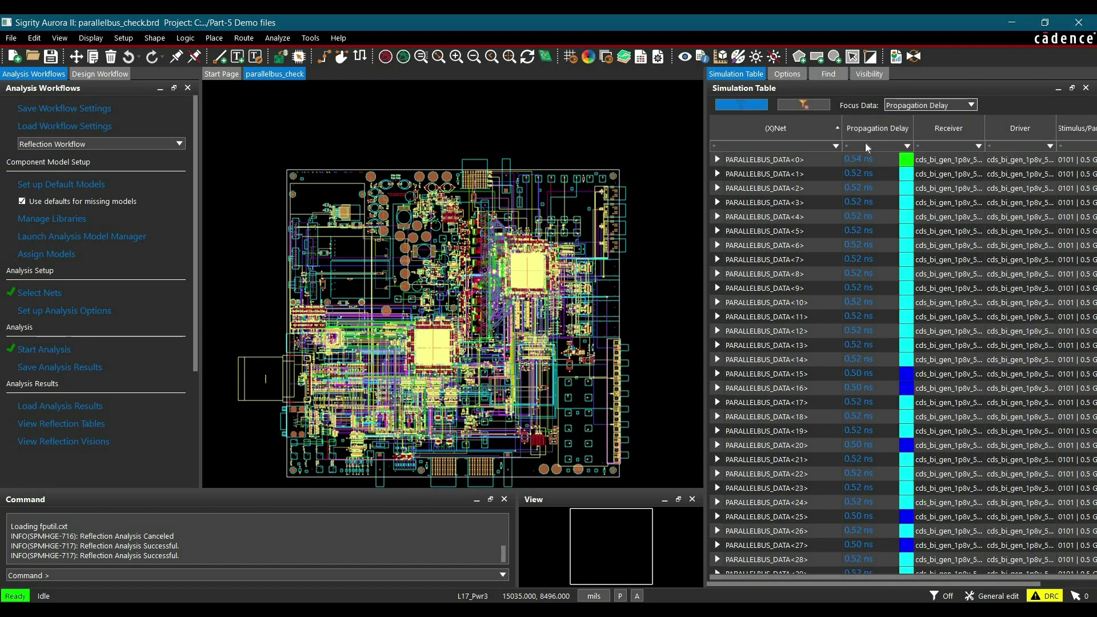
pyautogui.click(879, 128)
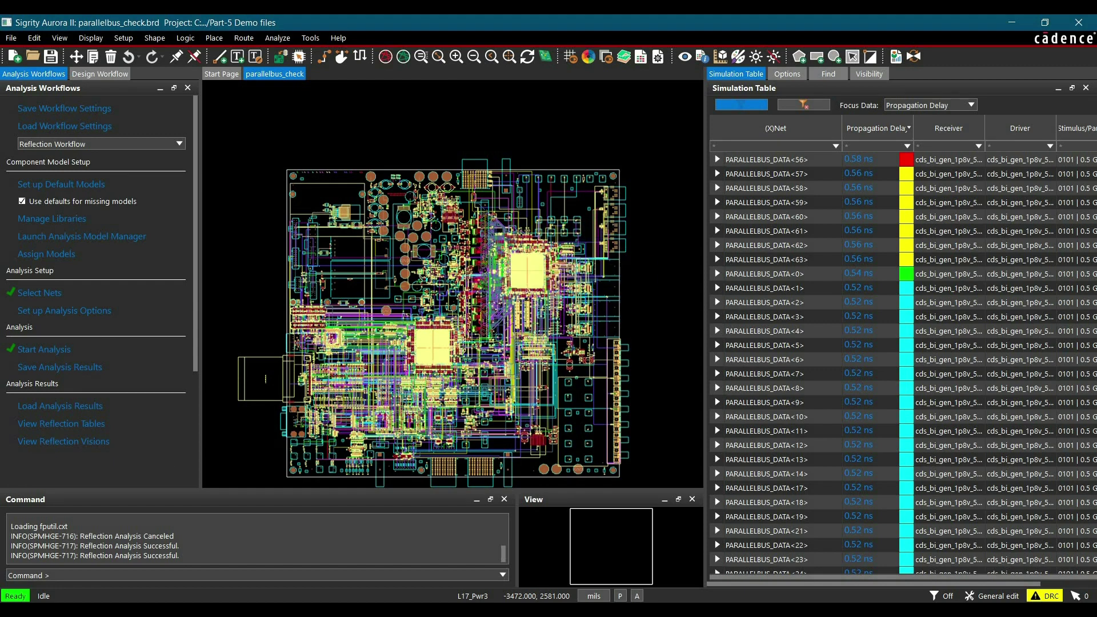
# Zoom around the board to inspect traces coloured by propagation delay on the 0.50–0.58 ns scale.
pyautogui.scroll(6, 551, 331)
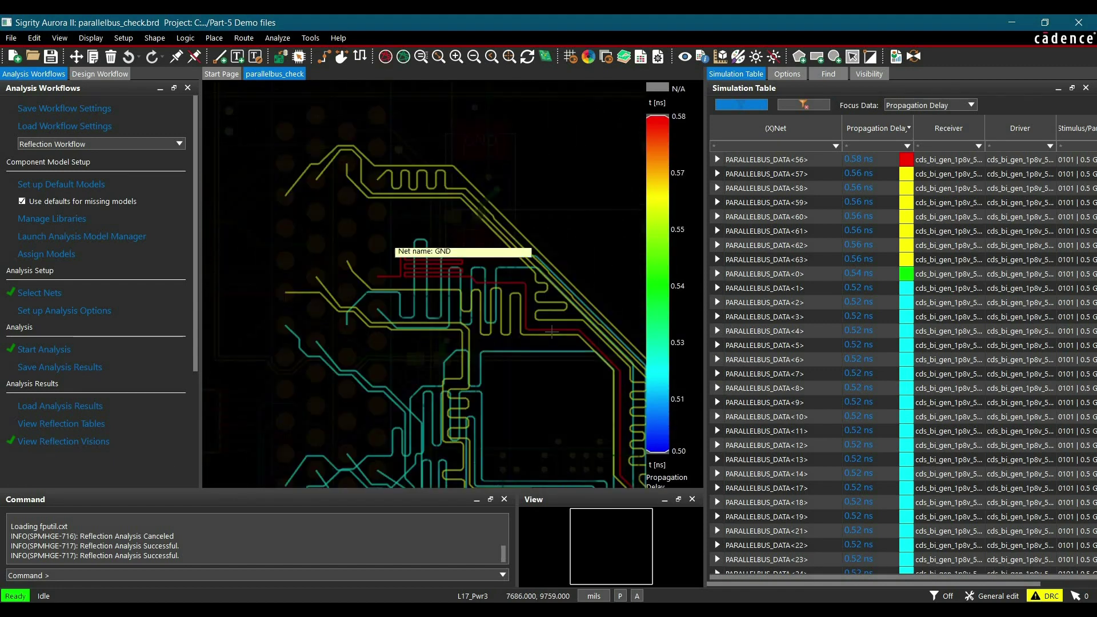
pyautogui.scroll(2, 552, 331)
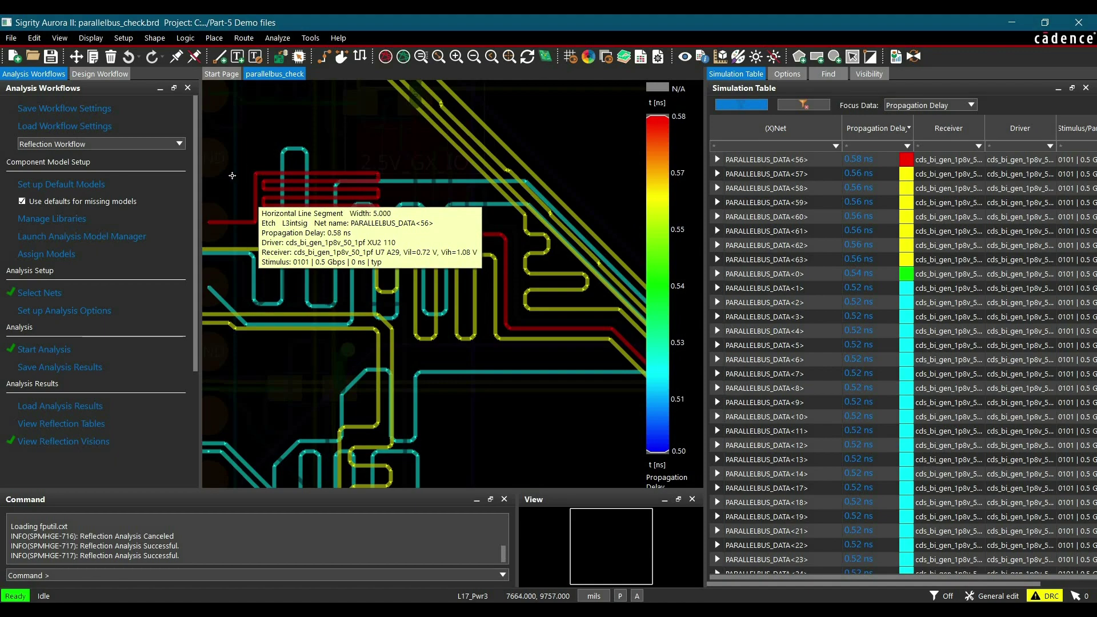
pyautogui.scroll(-2, 232, 176)
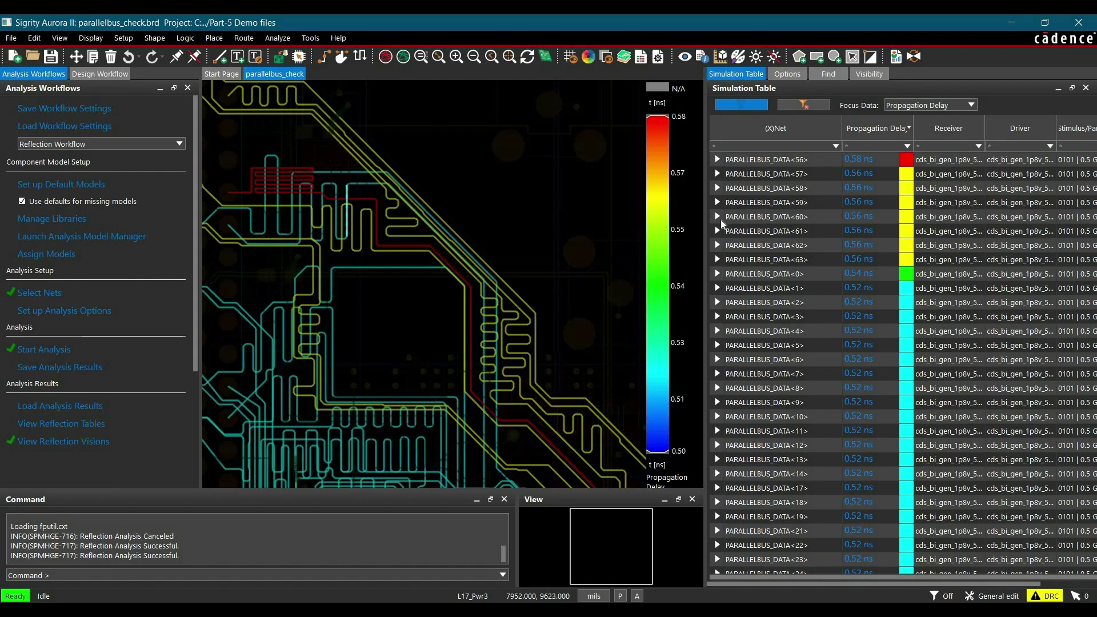
# Plot the PARALLELBUS_DATA<56> die waveform at XU2 instead of U7.
pyautogui.click(857, 164)
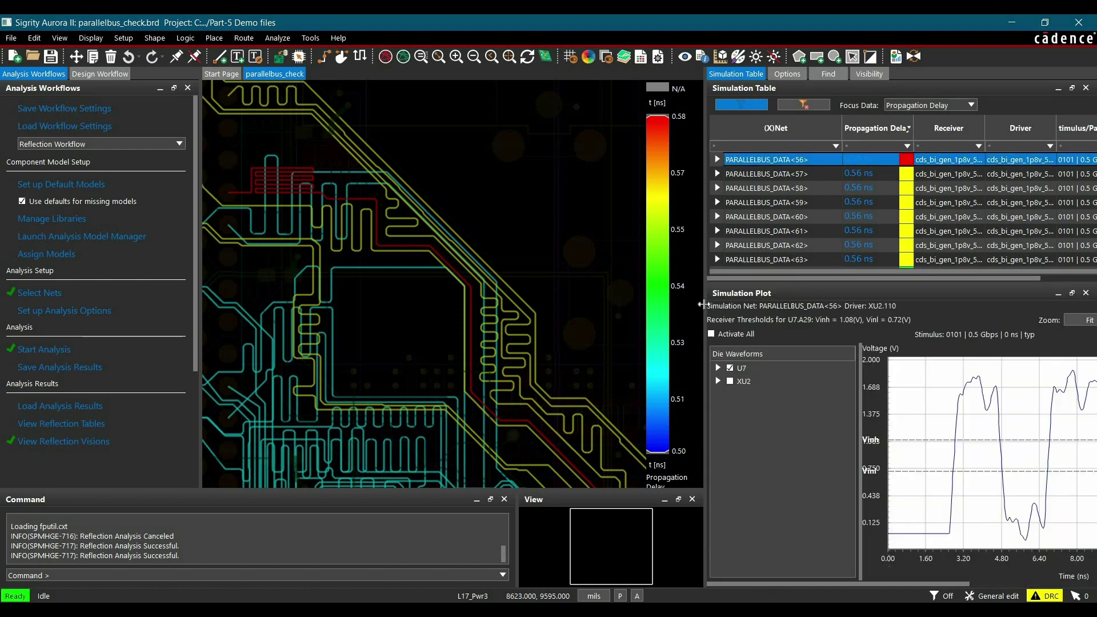
pyautogui.moveTo(706, 303); pyautogui.dragTo(505, 297)
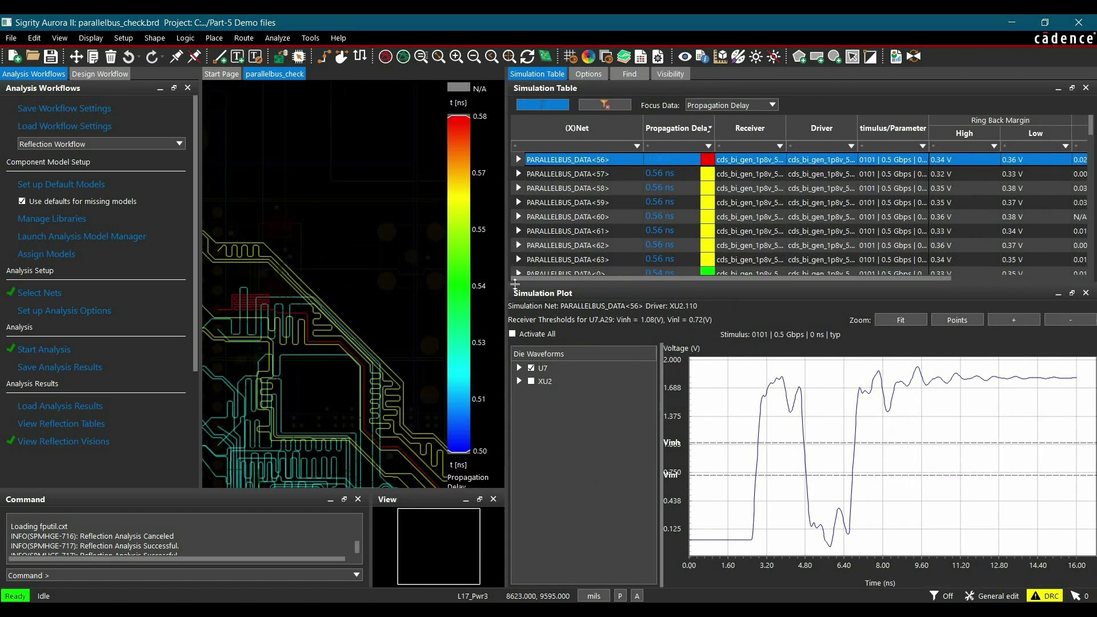
pyautogui.click(531, 368)
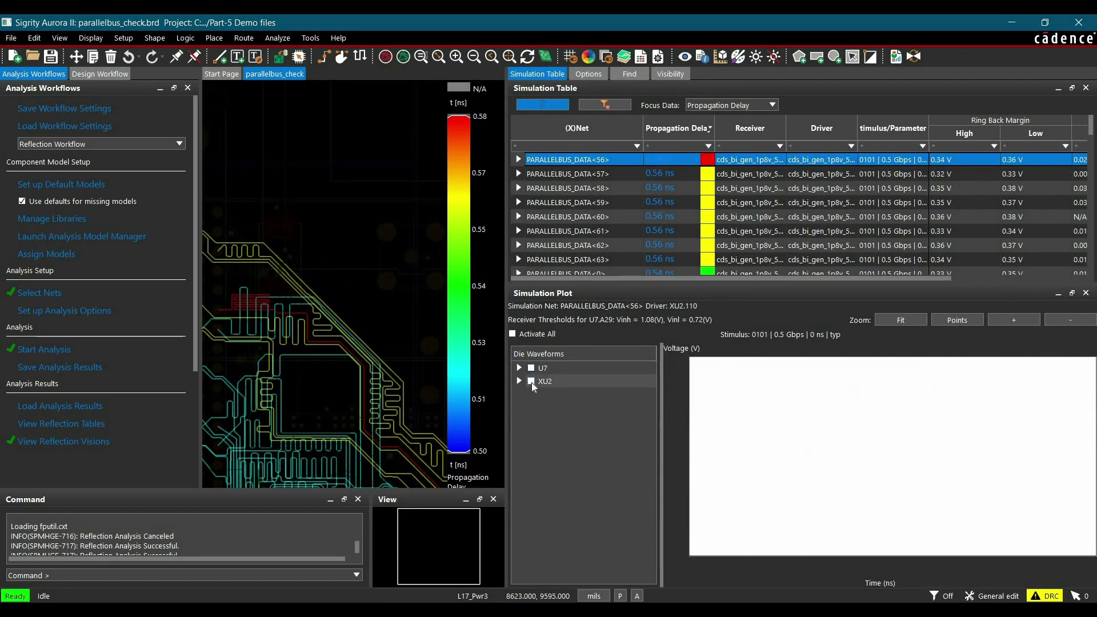
pyautogui.click(531, 381)
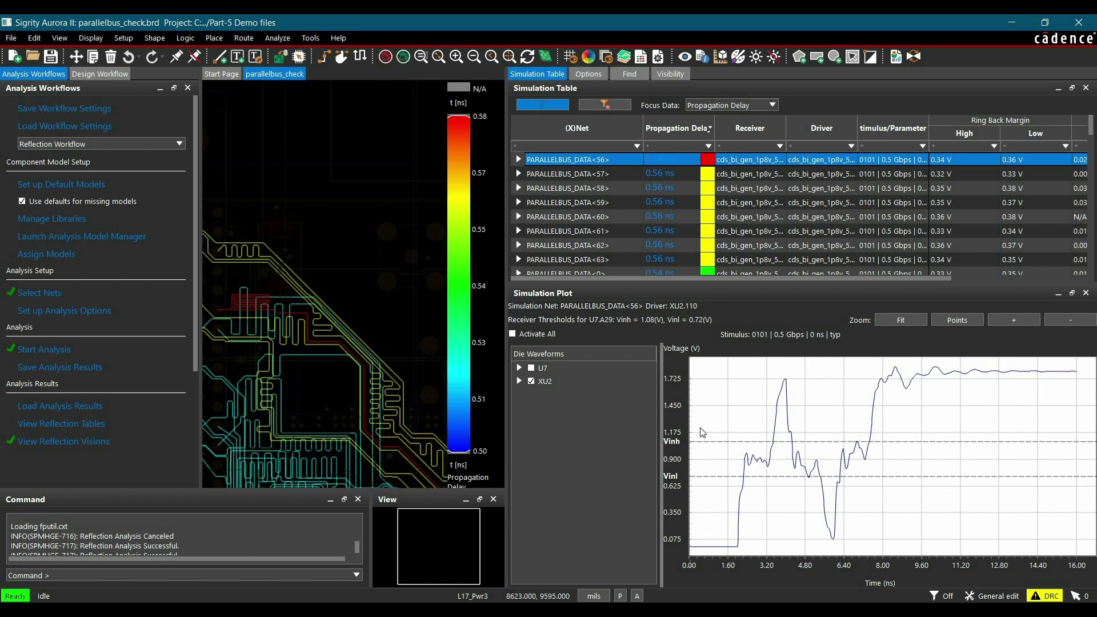